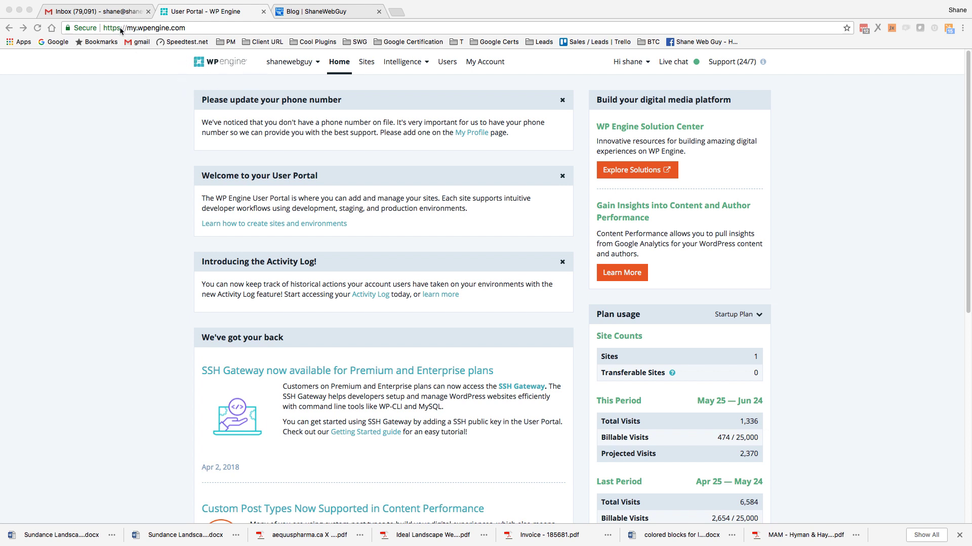
Go to Sites, choose the PROD shanewebguy environment, and open its Backup points page
left_click(369, 84)
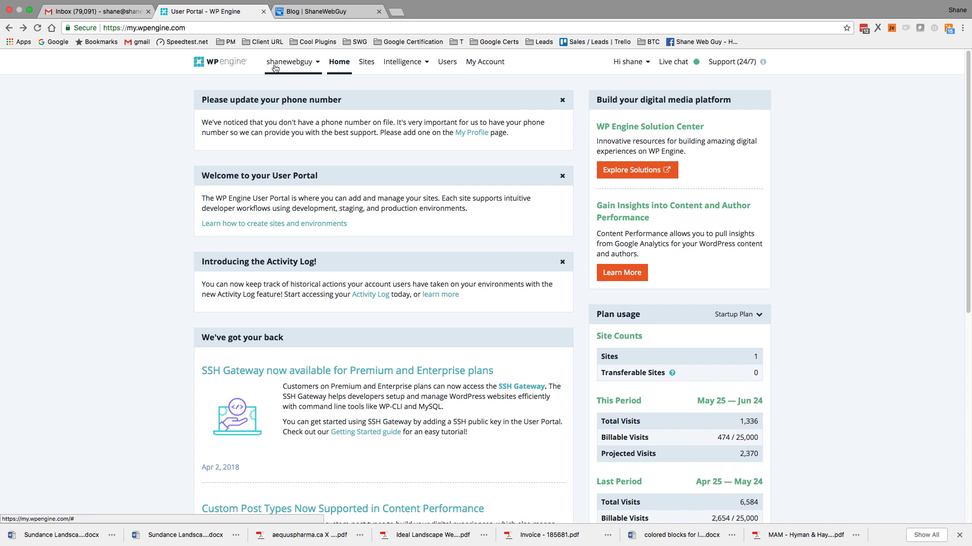
left_click(371, 65)
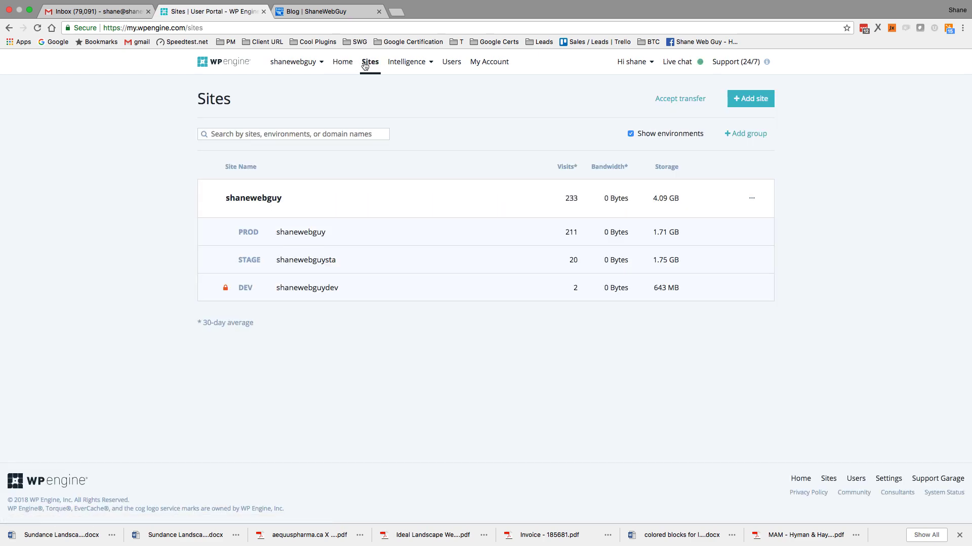
left_click(301, 232)
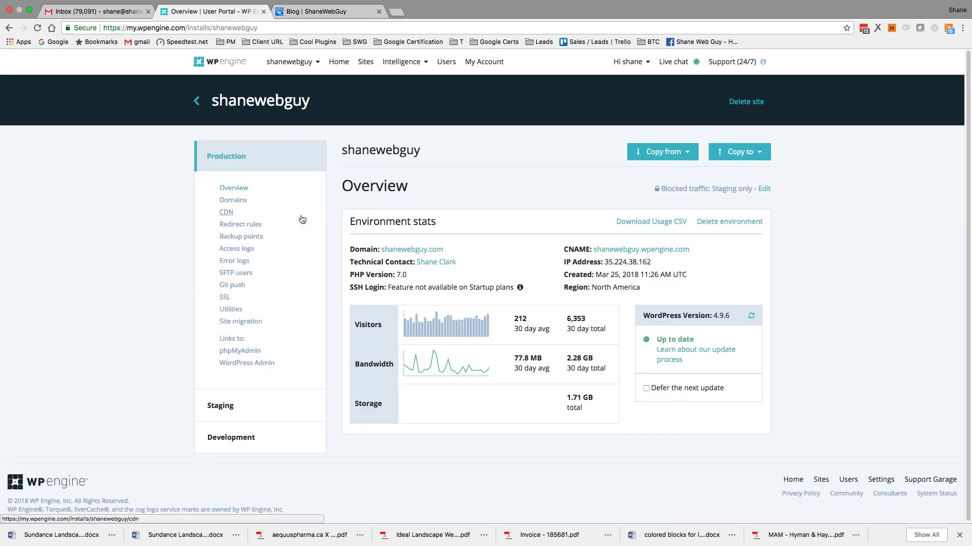
left_click(259, 239)
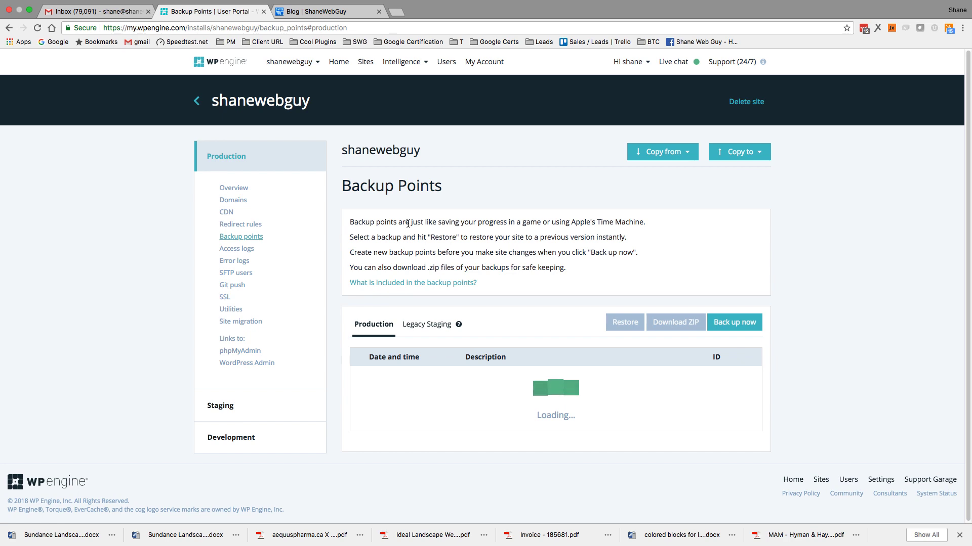
scroll(408, 224, "down", 20)
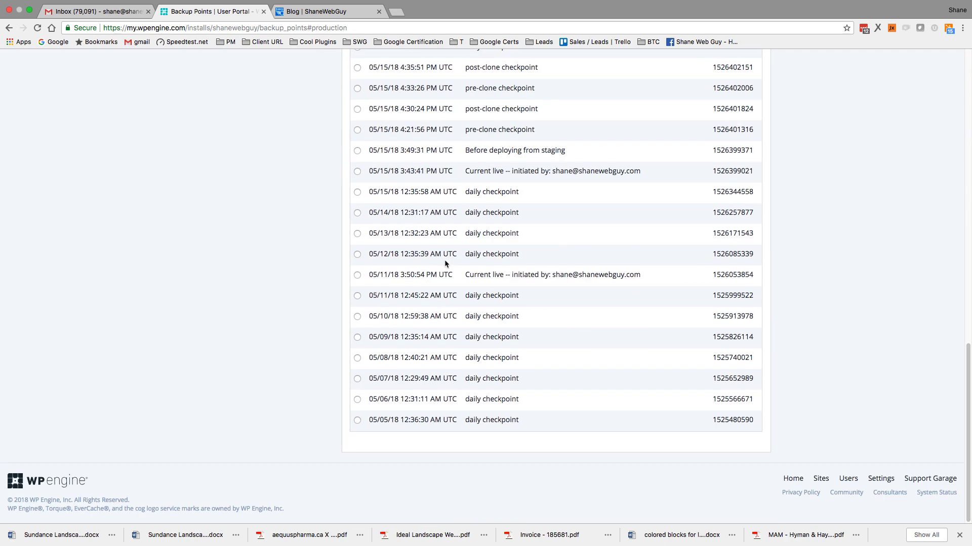
scroll(444, 260, "up", 20)
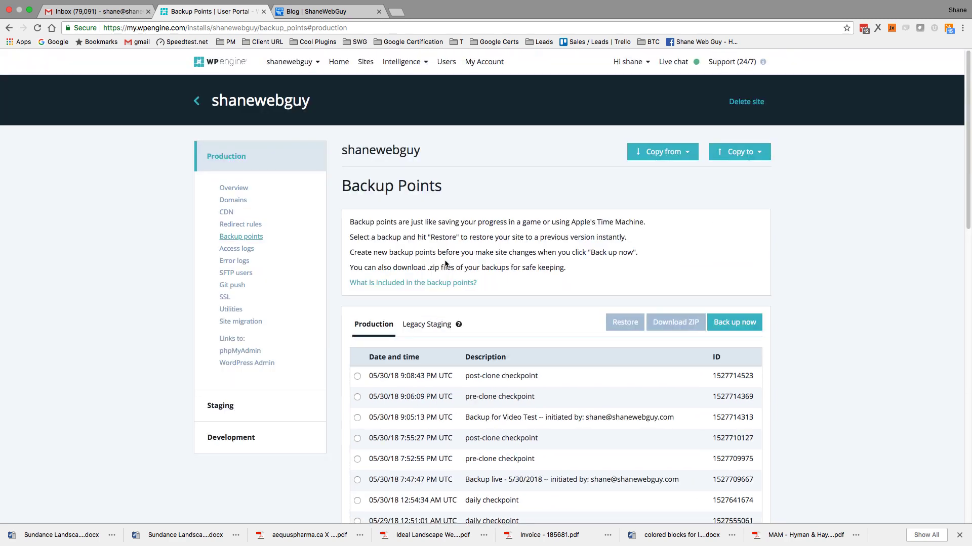
scroll(445, 263, "down", 20)
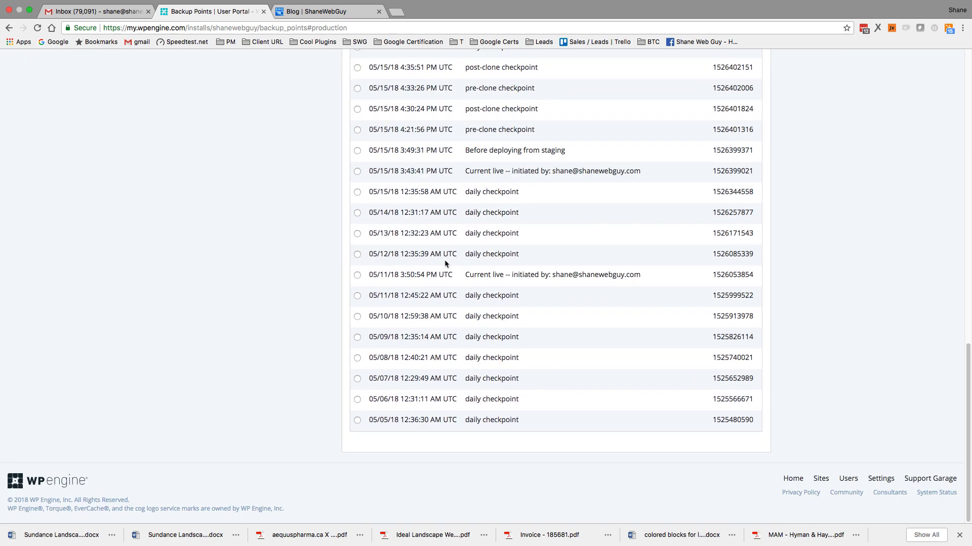
scroll(444, 260, "up", 20)
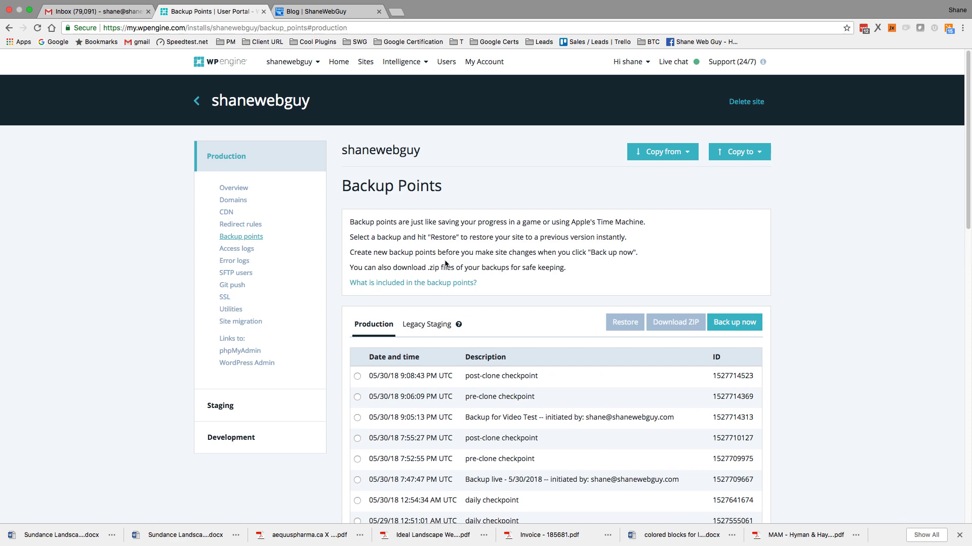
scroll(446, 264, "down", 20)
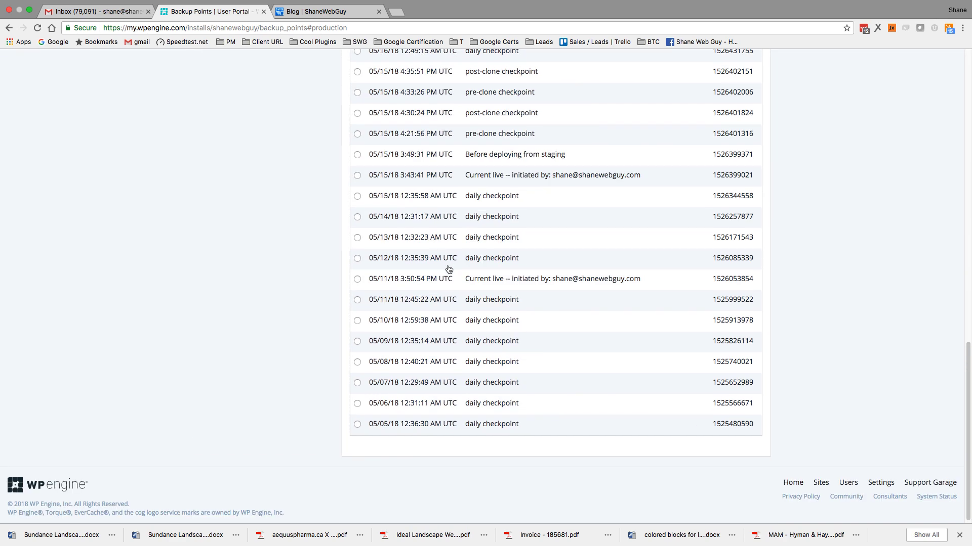
left_click_drag(671, 279, 365, 279)
left_click_drag(519, 427, 367, 424)
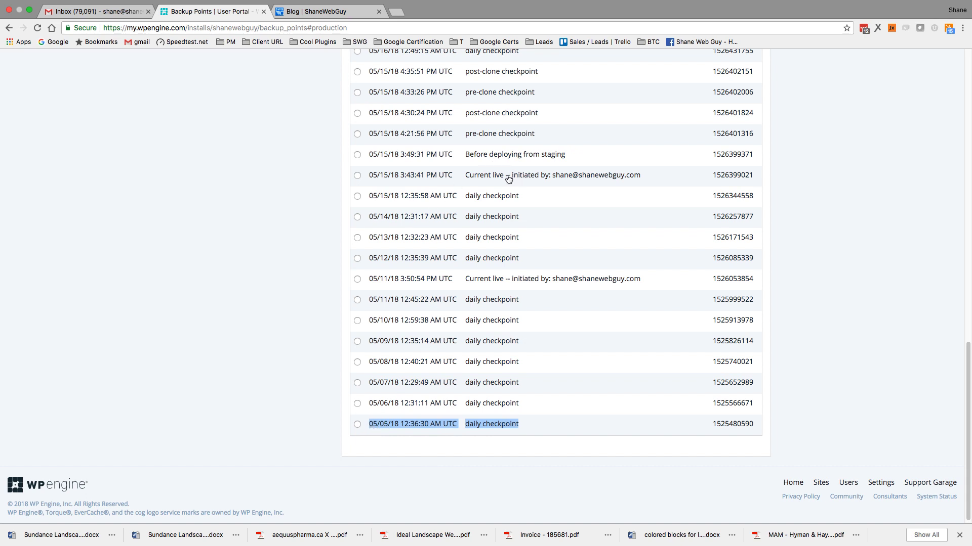
left_click_drag(509, 179, 510, 179)
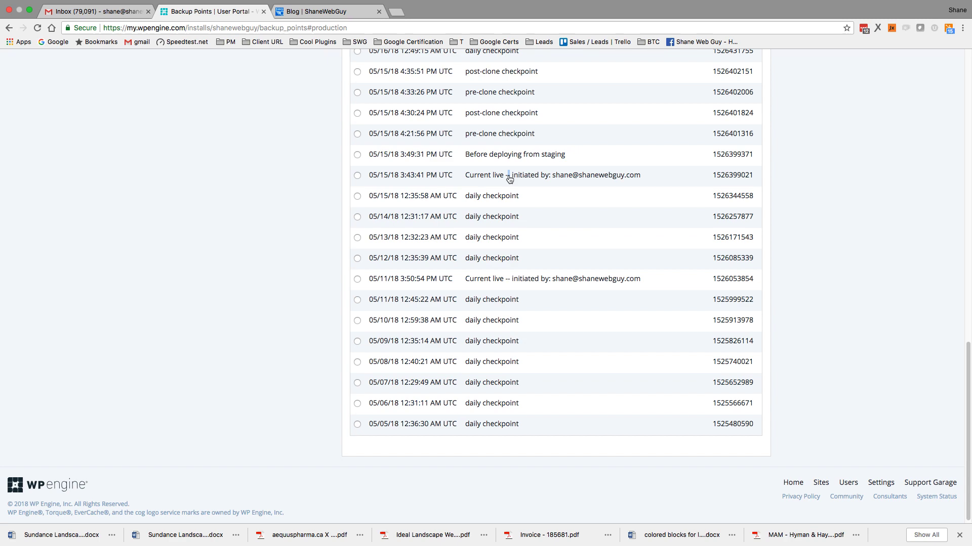
scroll(509, 179, "up", 5)
scroll(510, 179, "up", 2)
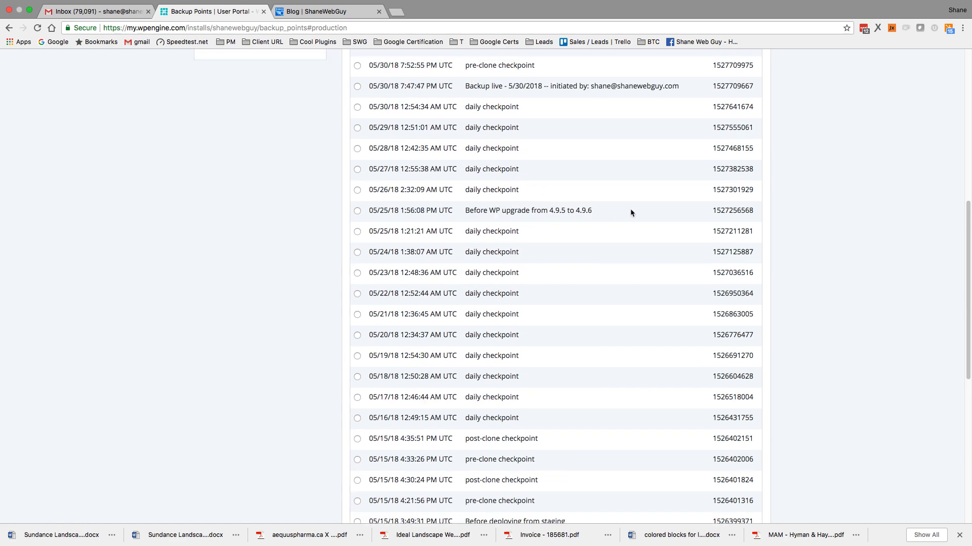
left_click_drag(630, 211, 354, 210)
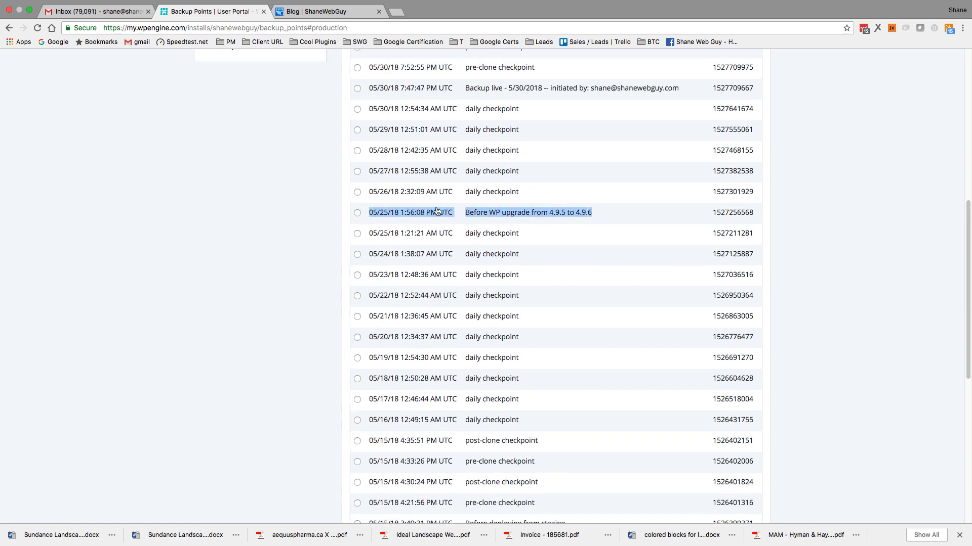
scroll(438, 211, "up", 2)
left_click_drag(542, 171, 481, 171)
scroll(524, 166, "up", 2)
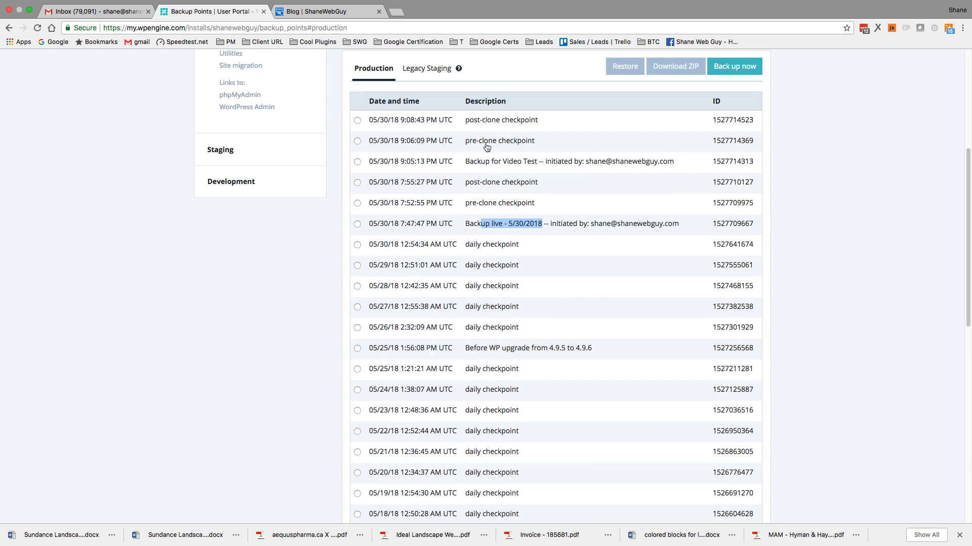
left_click_drag(537, 163, 465, 165)
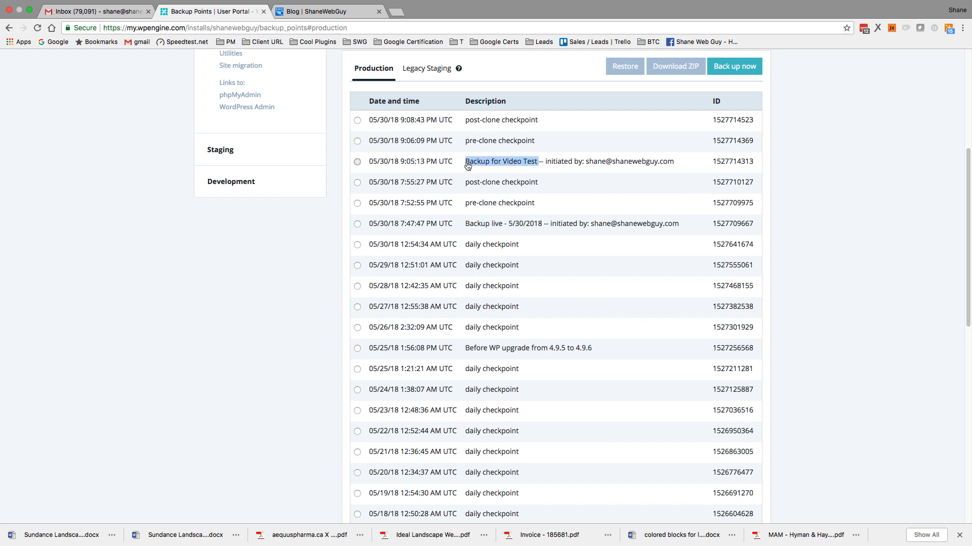
scroll(495, 198, "up", 1)
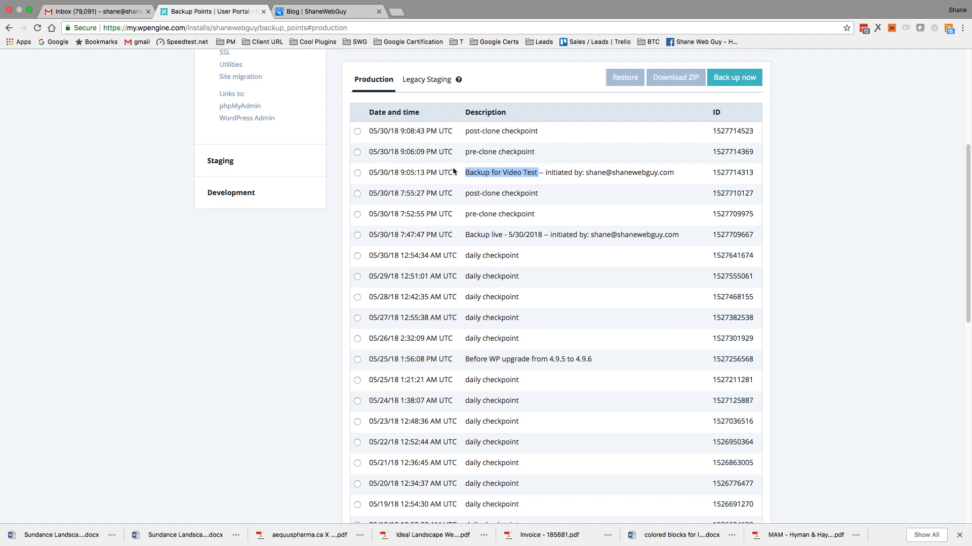
Reload the ShaneWebGuy blog and highlight the word 'a' in the GDPR post's intro
left_click(322, 12)
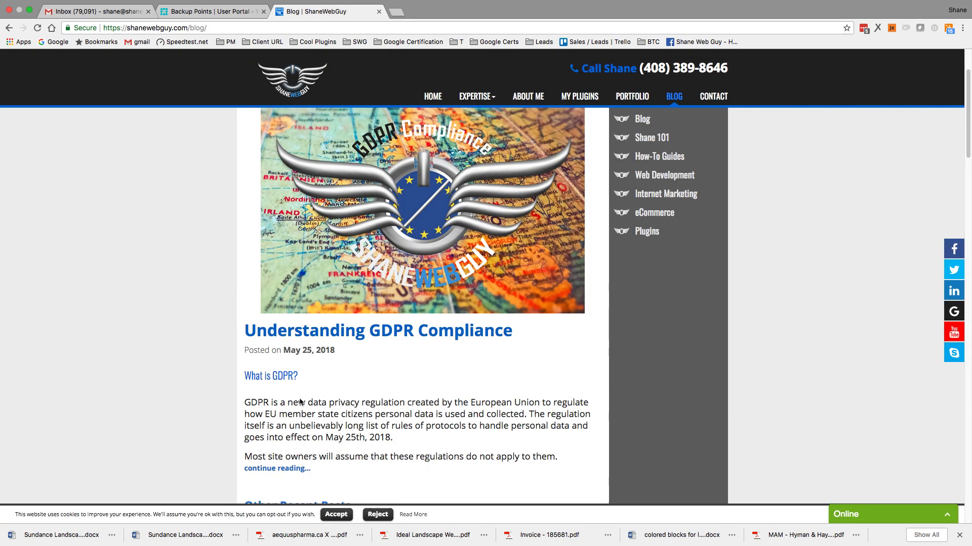
left_click(186, 29)
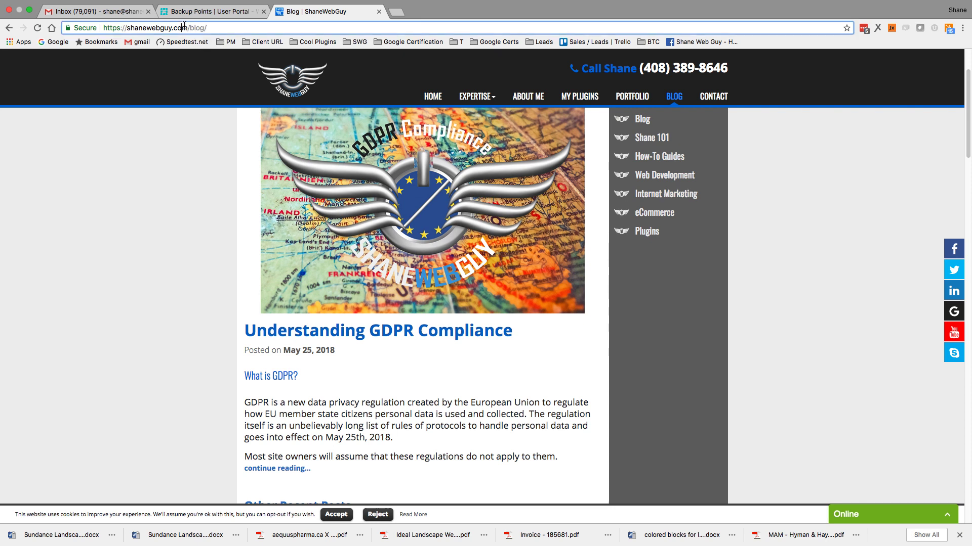
key("Return")
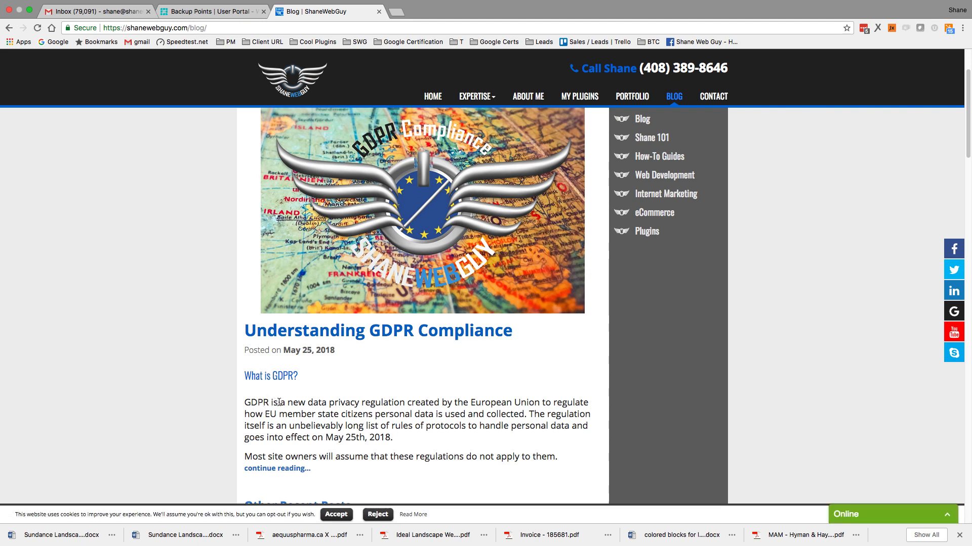
double_click(282, 402)
Select the 05/30/18 9:05:13 PM 'Backup for Video Test' point and open its Restore settings
left_click(199, 15)
scroll(638, 185, "up", 5)
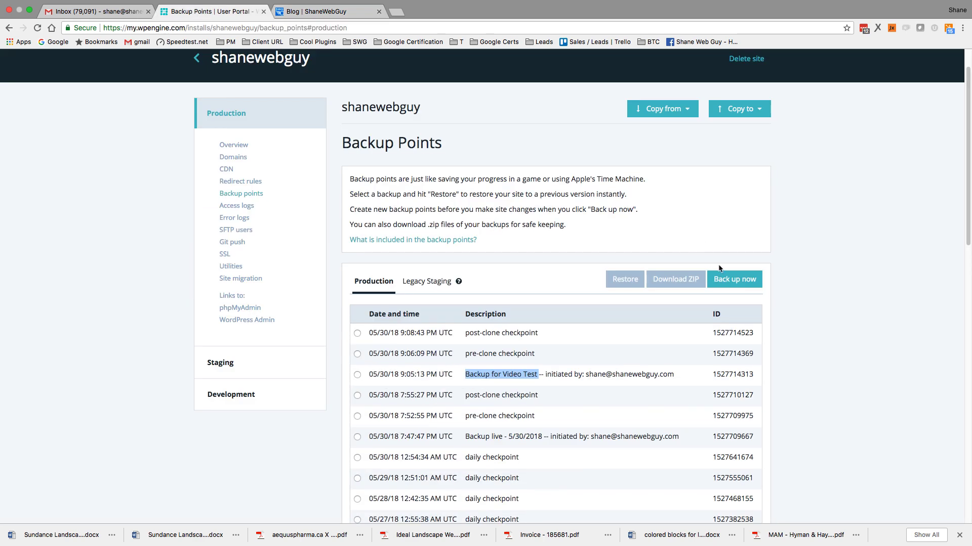
left_click(622, 281)
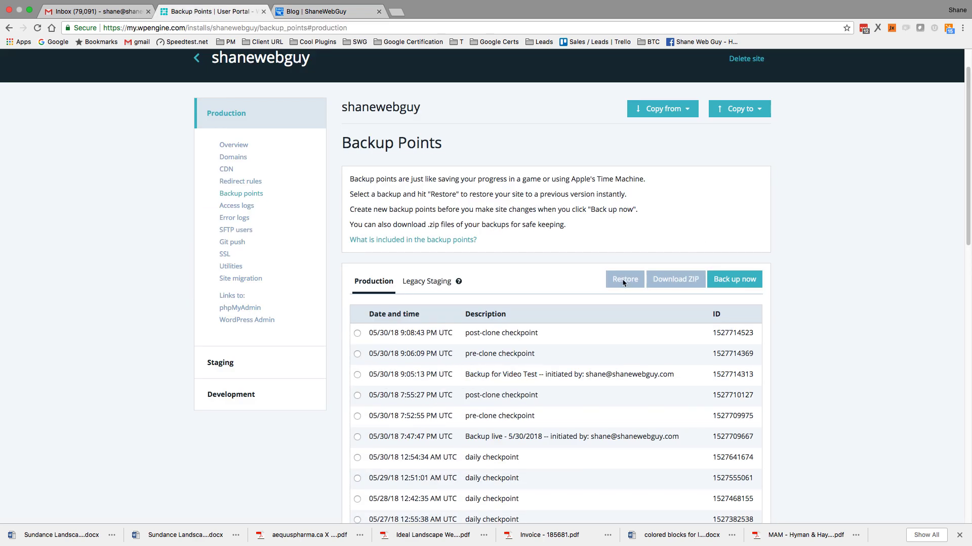
left_click(358, 375)
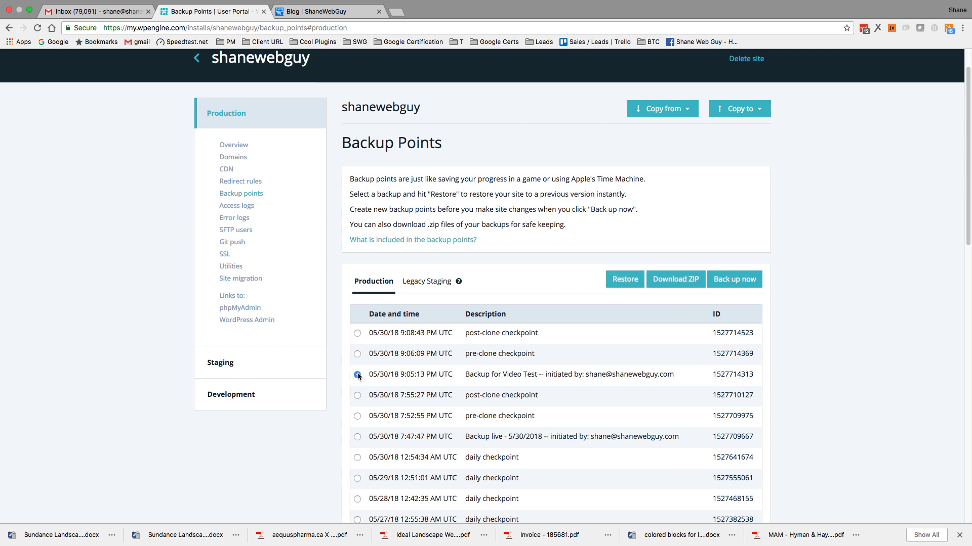
left_click(624, 280)
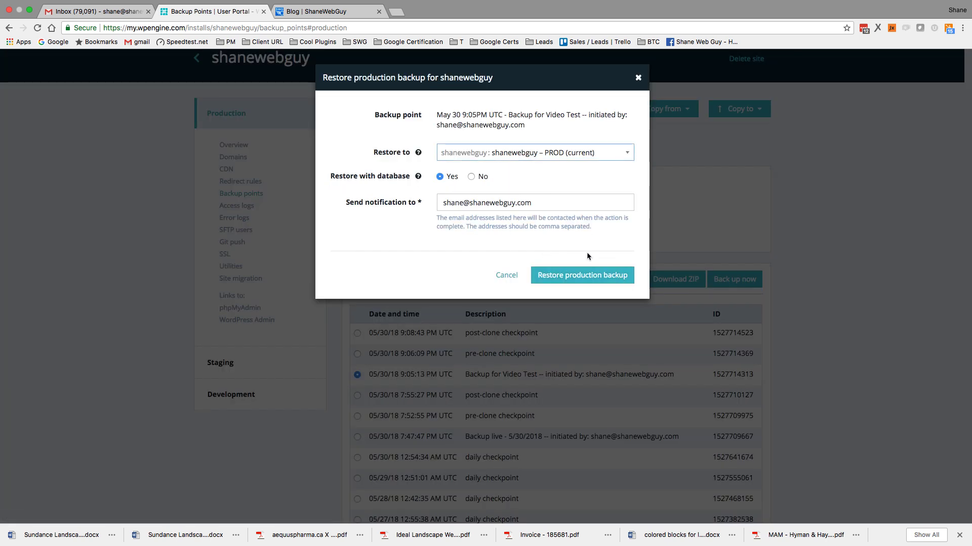
Restore production with database = Yes, keeping the existing notification email address
left_click(577, 278)
left_click(532, 203)
left_click_drag(532, 204, 437, 204)
left_click(482, 202)
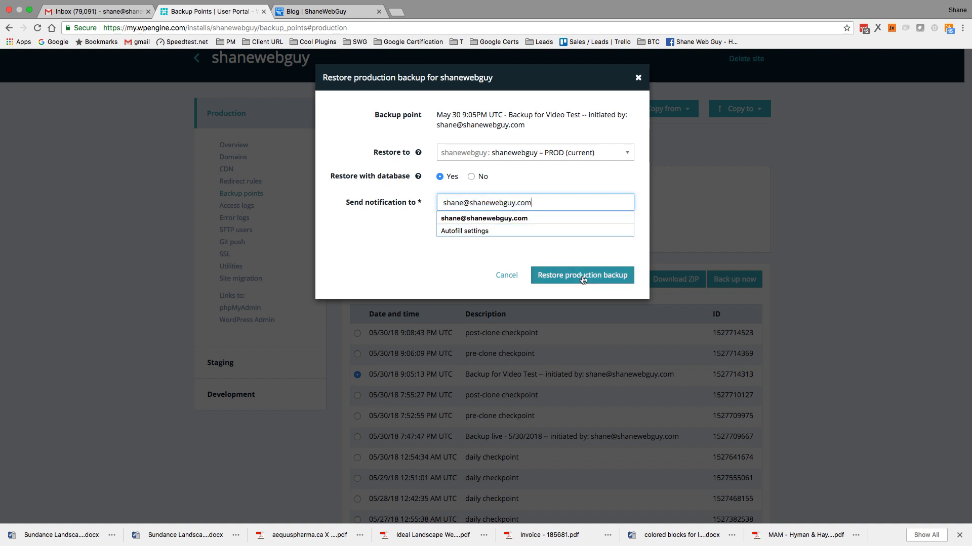
left_click(583, 278)
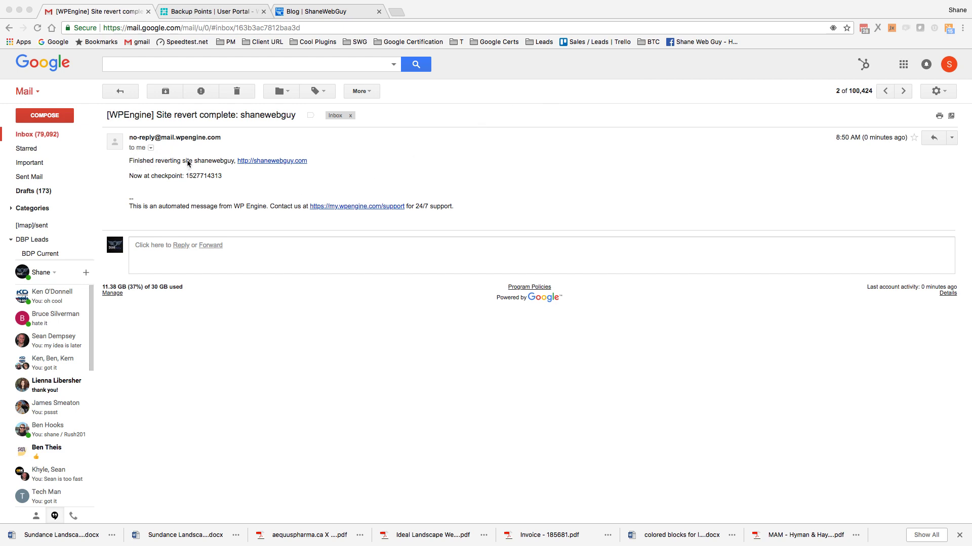
left_click(224, 180)
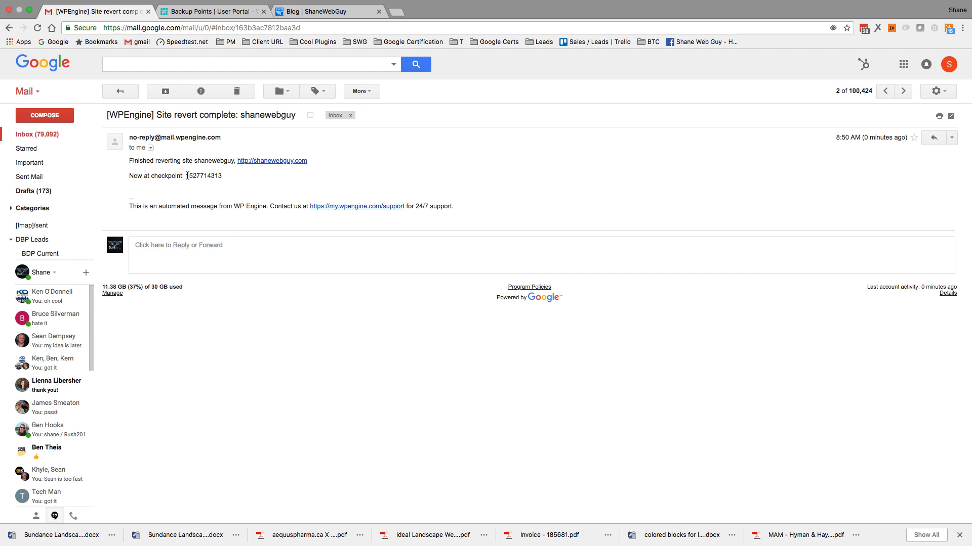
Check the Restore started banner on Backup Points, then return to the ShaneWebGuy blog
left_click(219, 11)
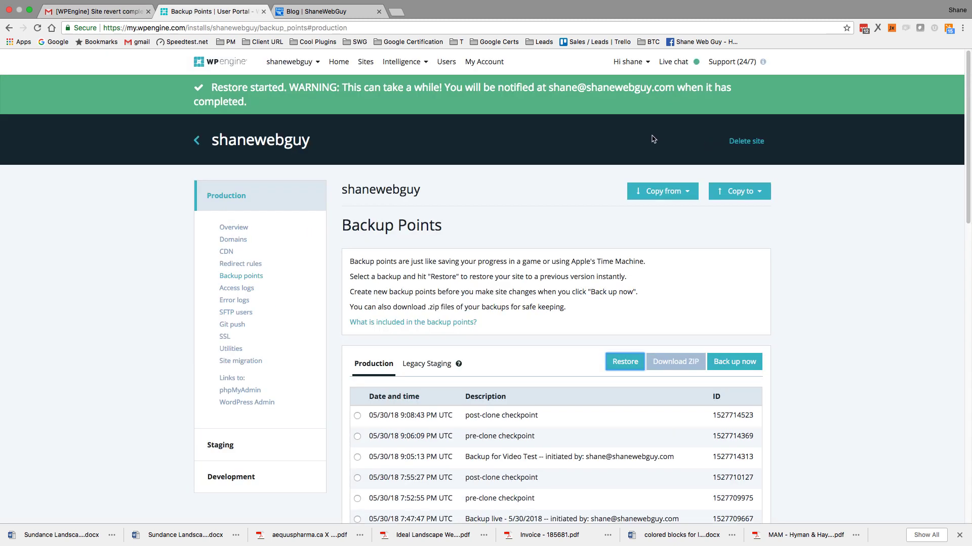
mouse_move(671, 63)
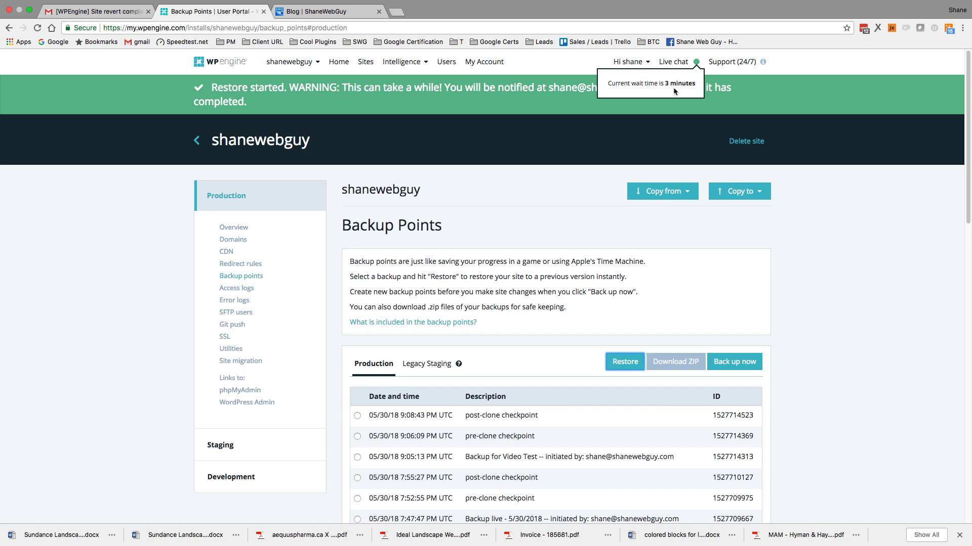
left_click(325, 13)
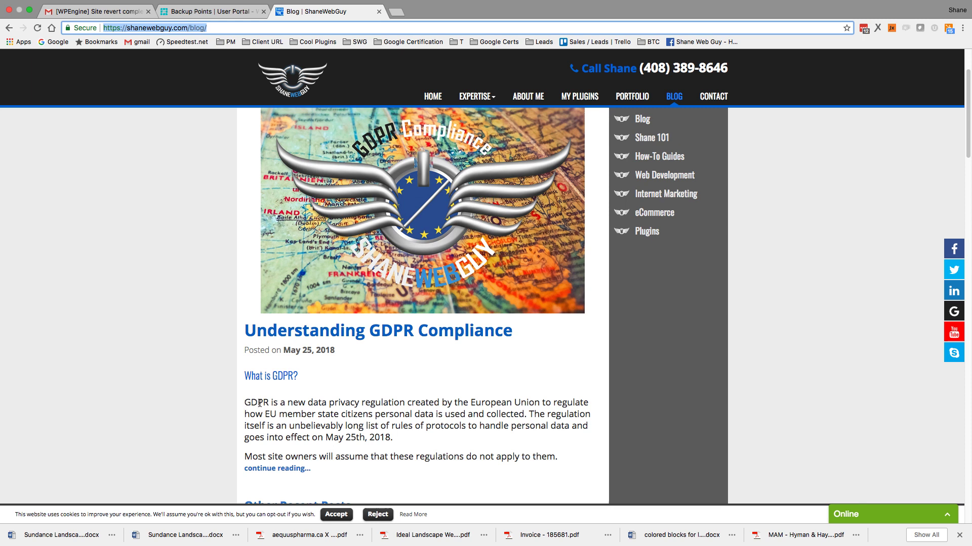
Reload the blog and confirm the GDPR intro now reads 'GDPR is the new data privacy regulation'
double_click(282, 402)
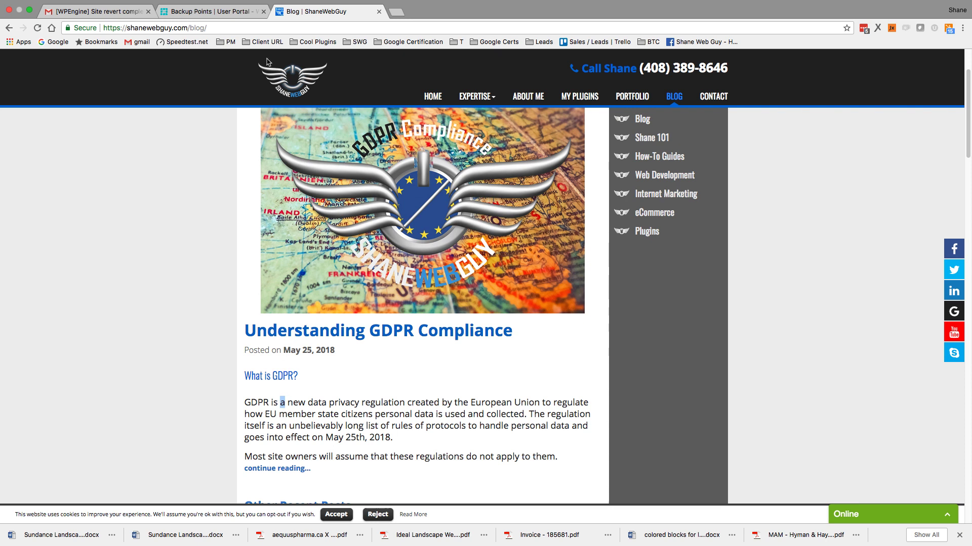
left_click(254, 28)
left_click(253, 29)
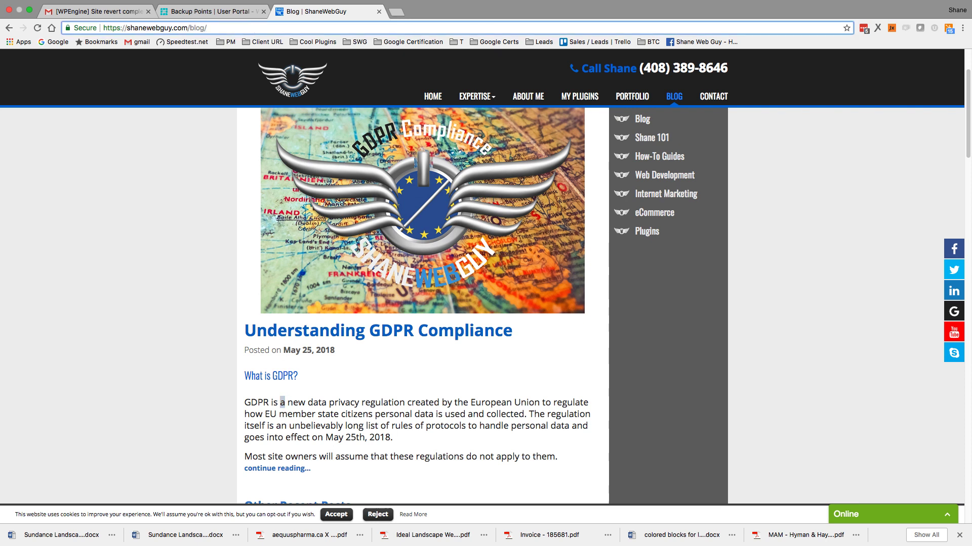
key("Return")
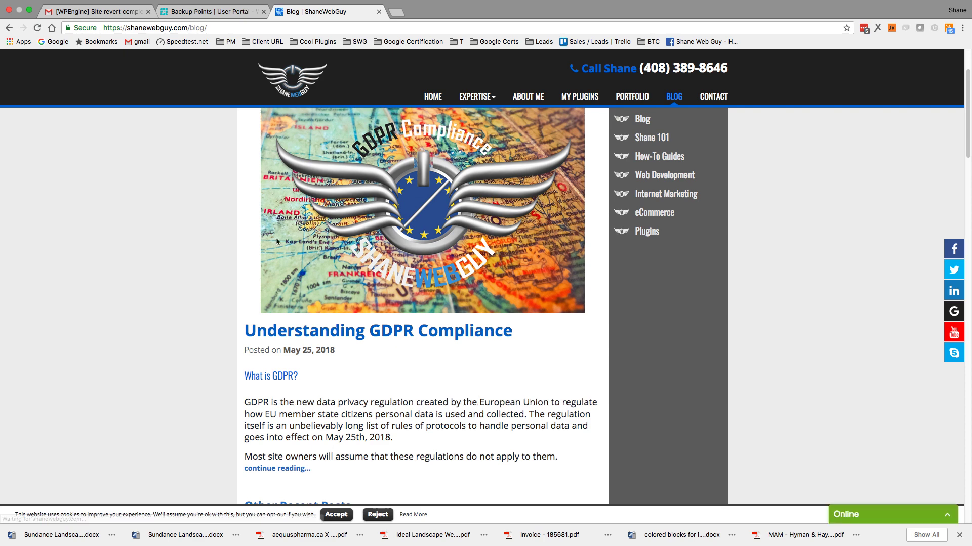
left_click_drag(295, 404, 281, 404)
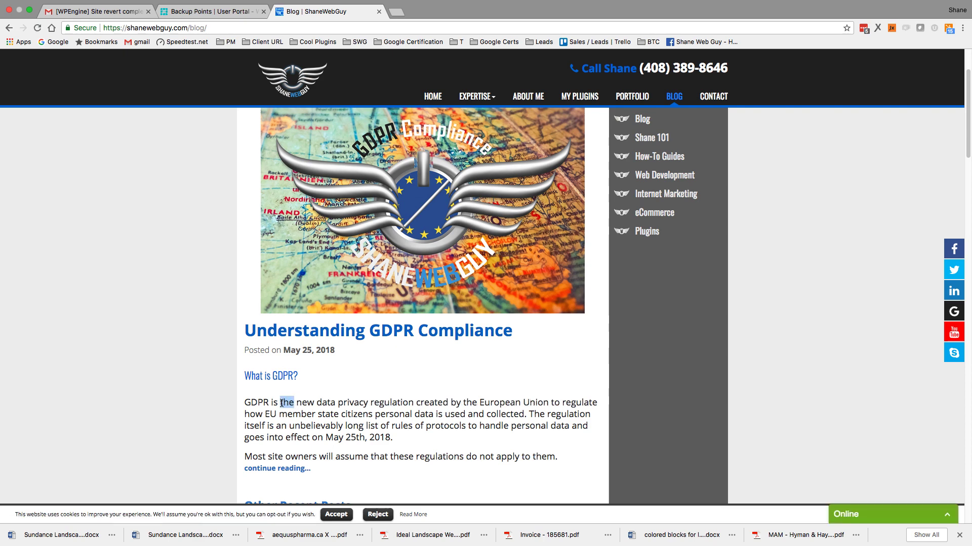
Scroll through the full Production backup points list down to the bottom and back up
left_click(210, 11)
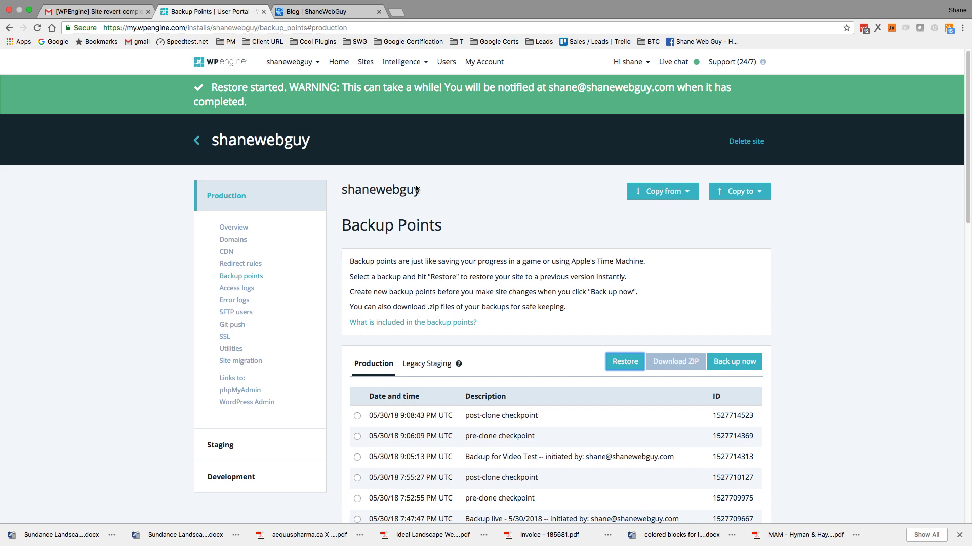
scroll(451, 226, "down", 1)
scroll(452, 226, "down", 15)
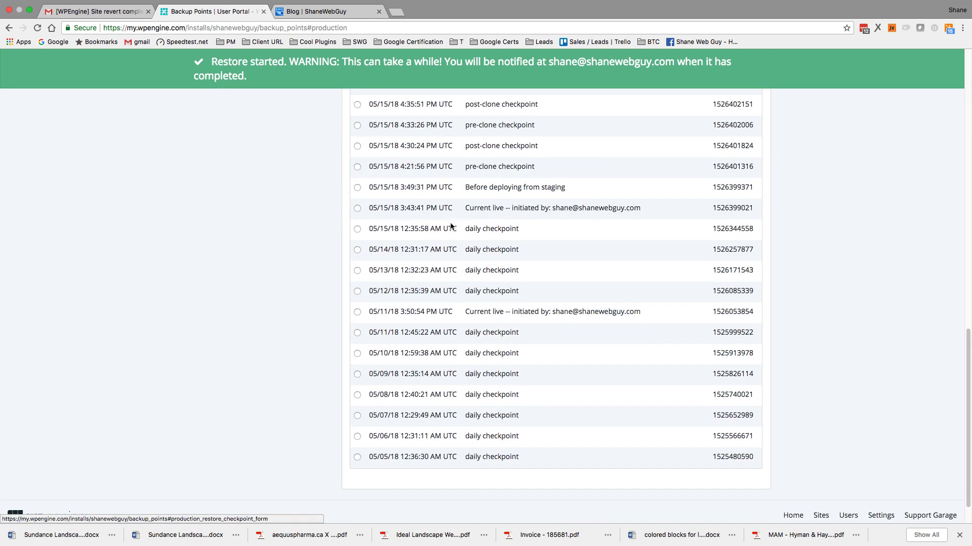
scroll(452, 226, "up", 12)
scroll(451, 226, "down", 15)
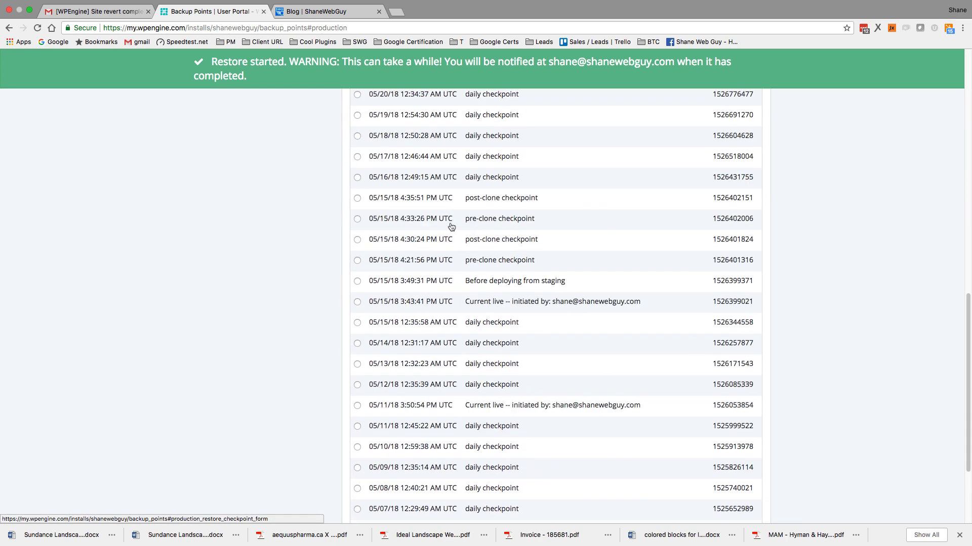
scroll(452, 226, "up", 15)
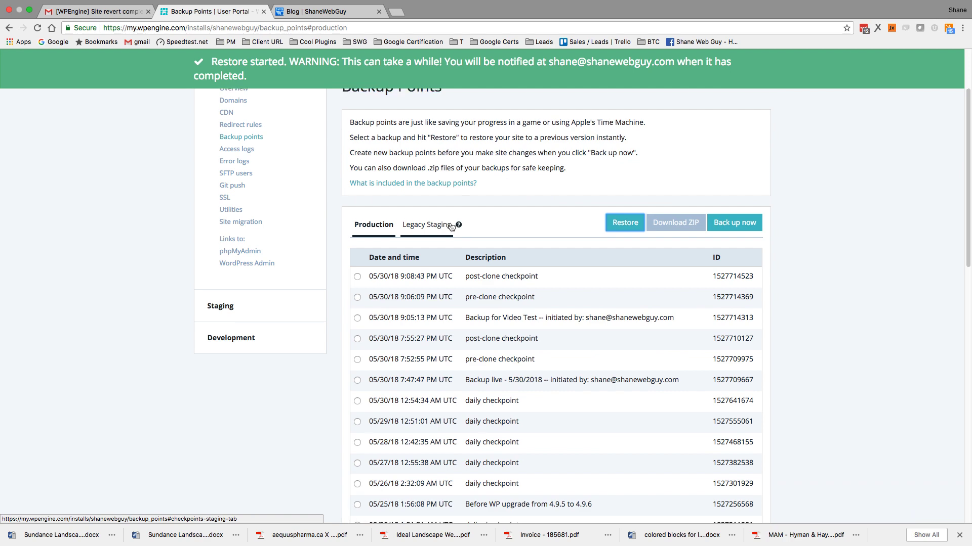
scroll(454, 233, "down", 8)
scroll(455, 237, "up", 8)
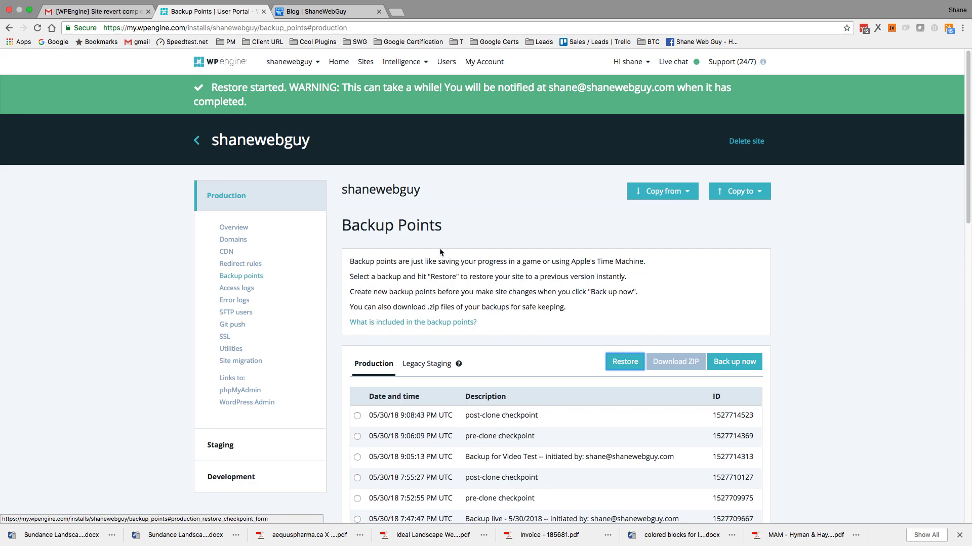
scroll(439, 248, "down", 5)
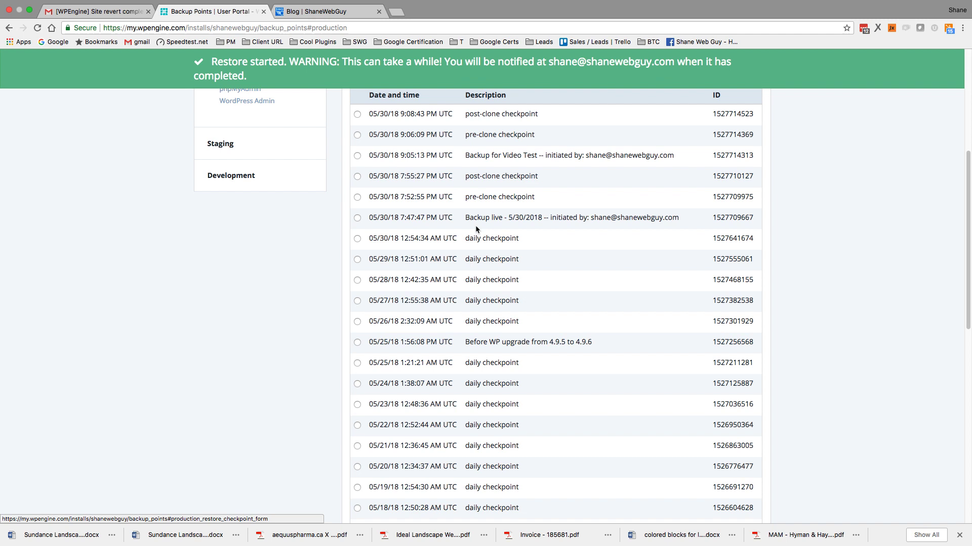
scroll(475, 226, "up", 3)
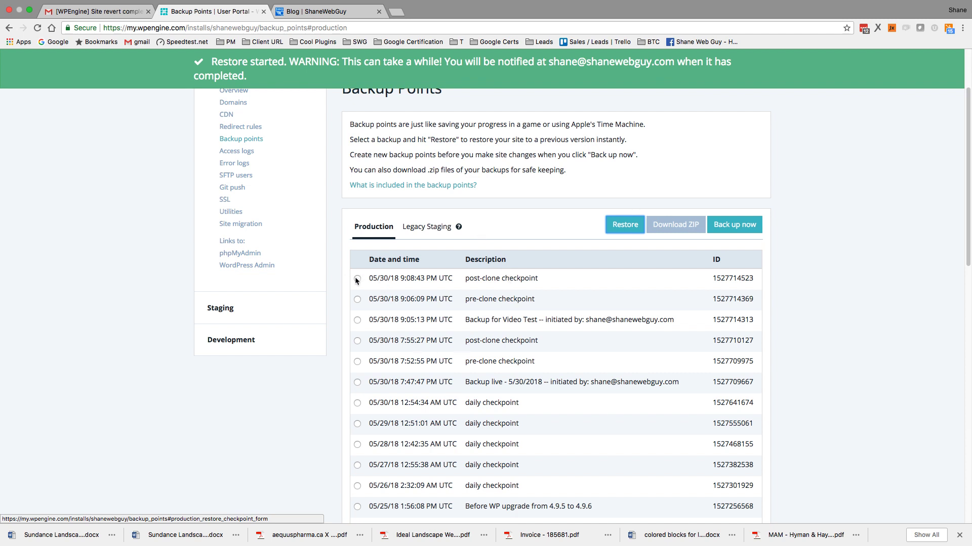
scroll(366, 388, "down", 2)
scroll(367, 393, "down", 2)
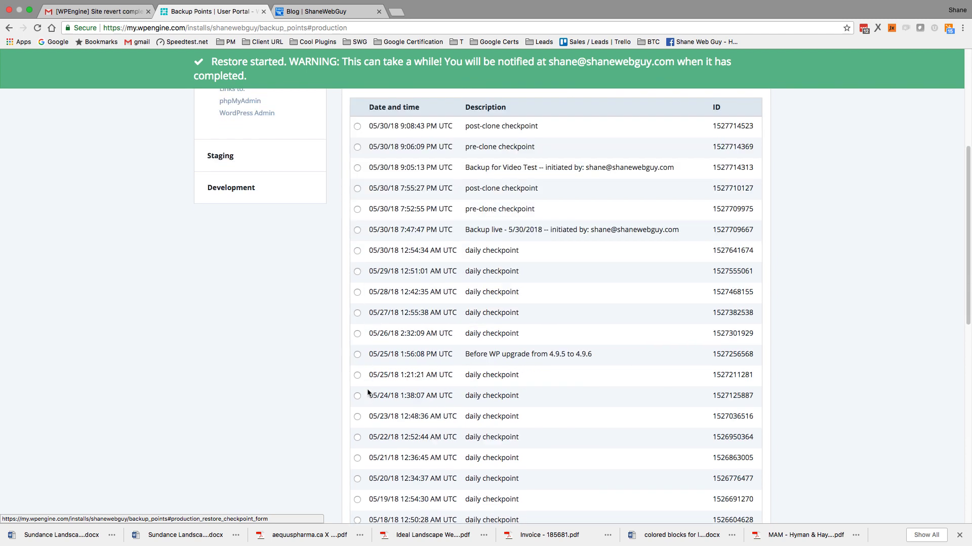
scroll(367, 393, "down", 3)
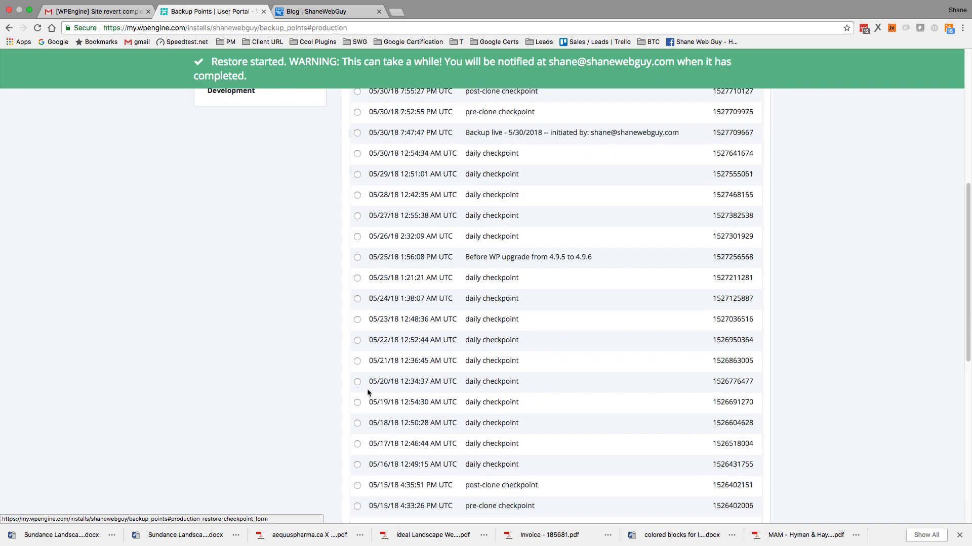
scroll(368, 393, "down", 3)
scroll(383, 354, "down", 8)
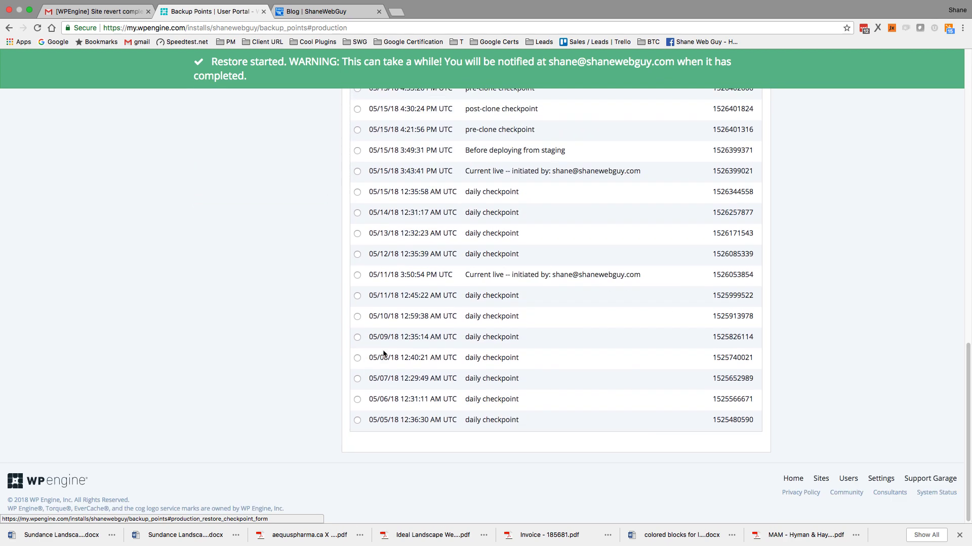
scroll(432, 429, "up", 9)
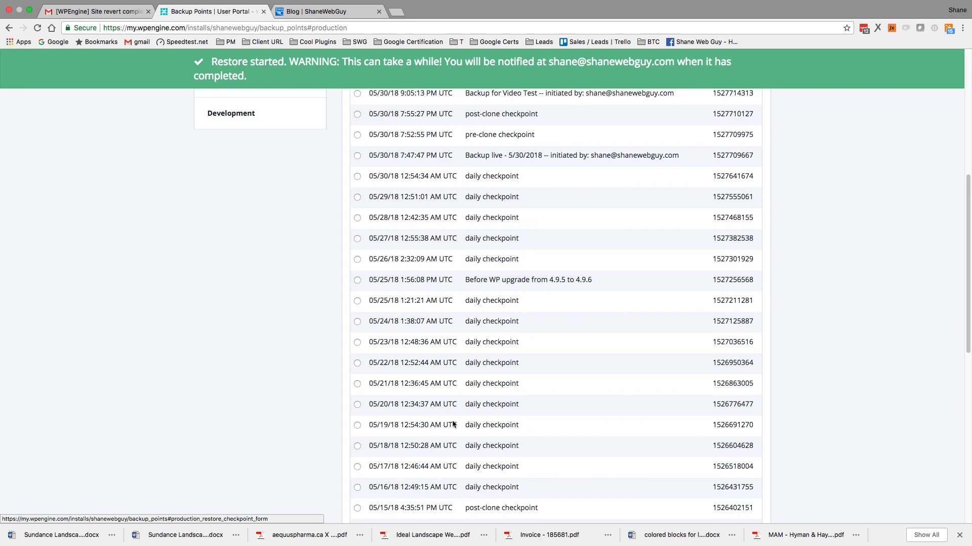
scroll(452, 424, "up", 5)
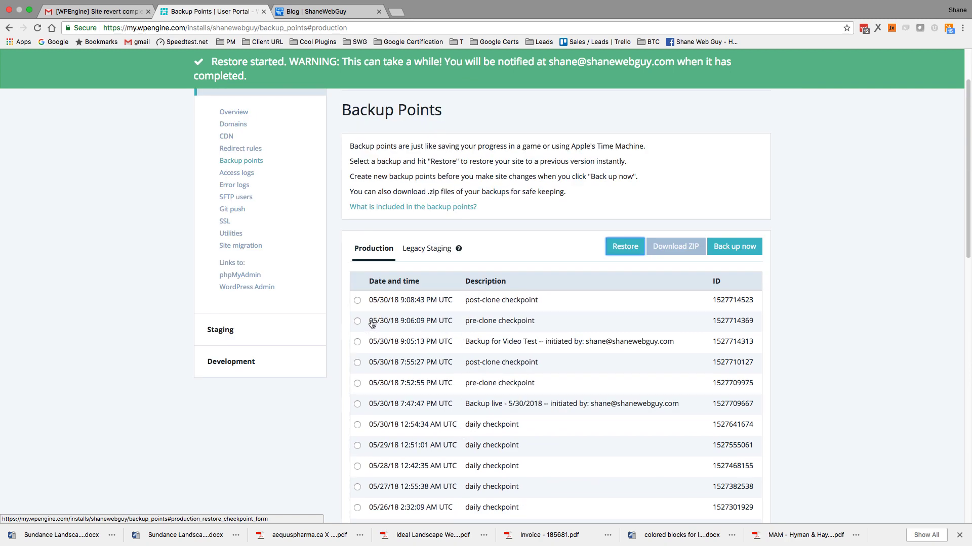
scroll(372, 324, "down", 3)
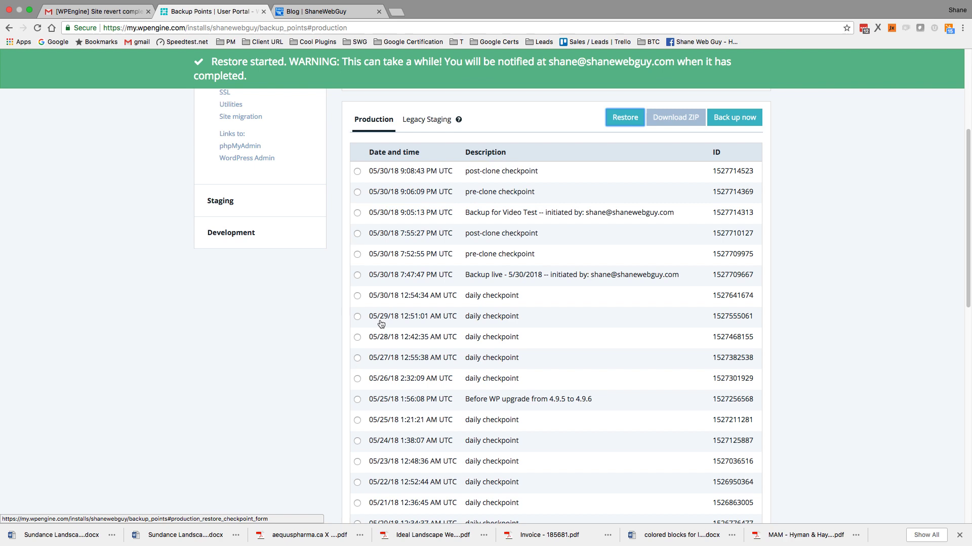
scroll(397, 273, "down", 10)
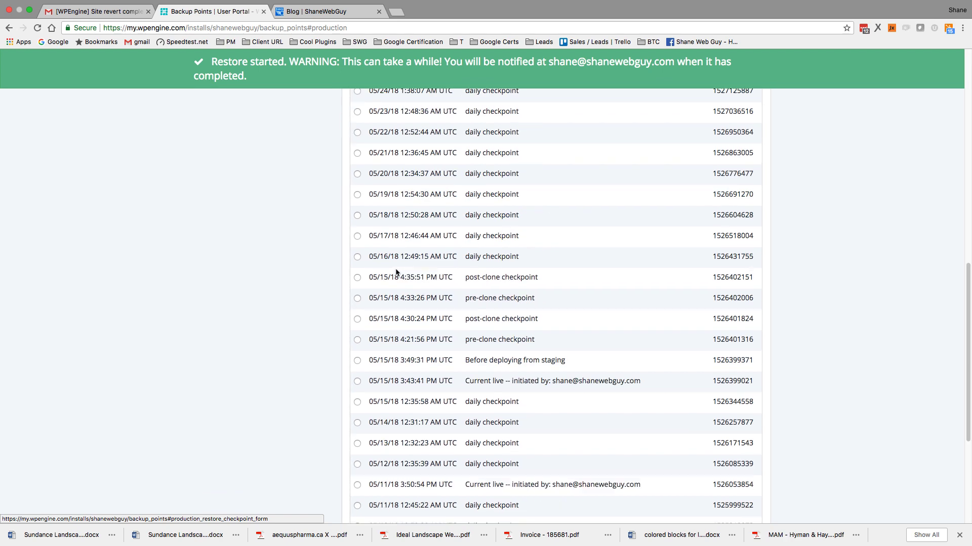
scroll(397, 273, "down", 5)
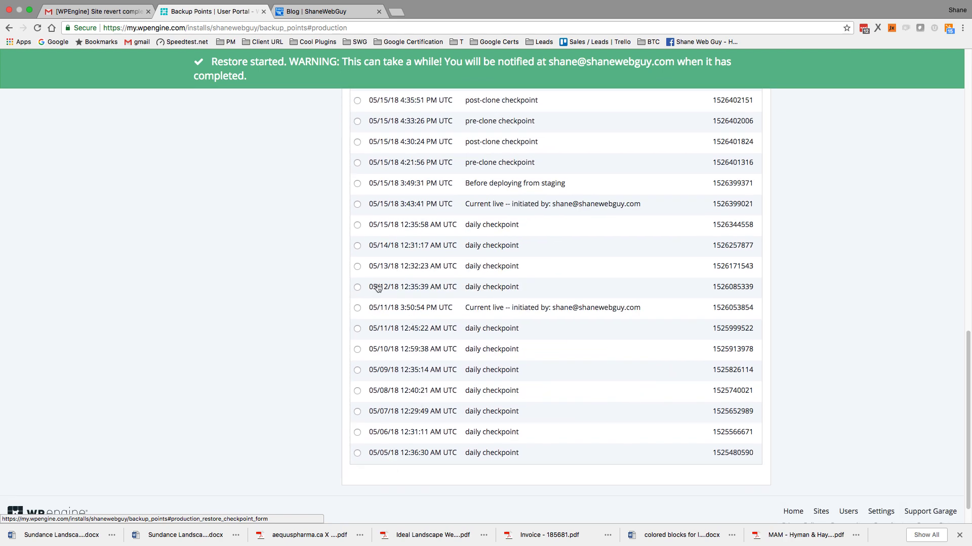
scroll(386, 288, "up", 9)
scroll(387, 287, "up", 10)
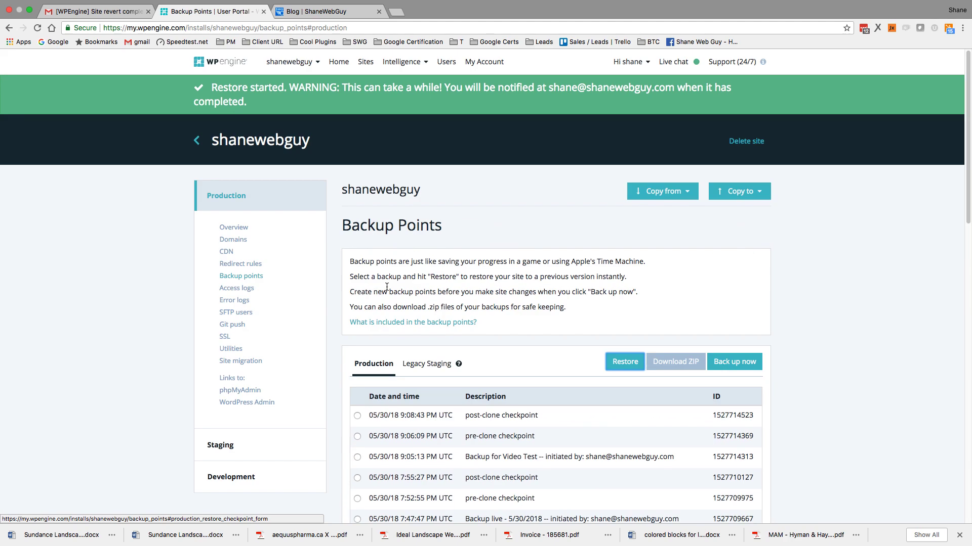